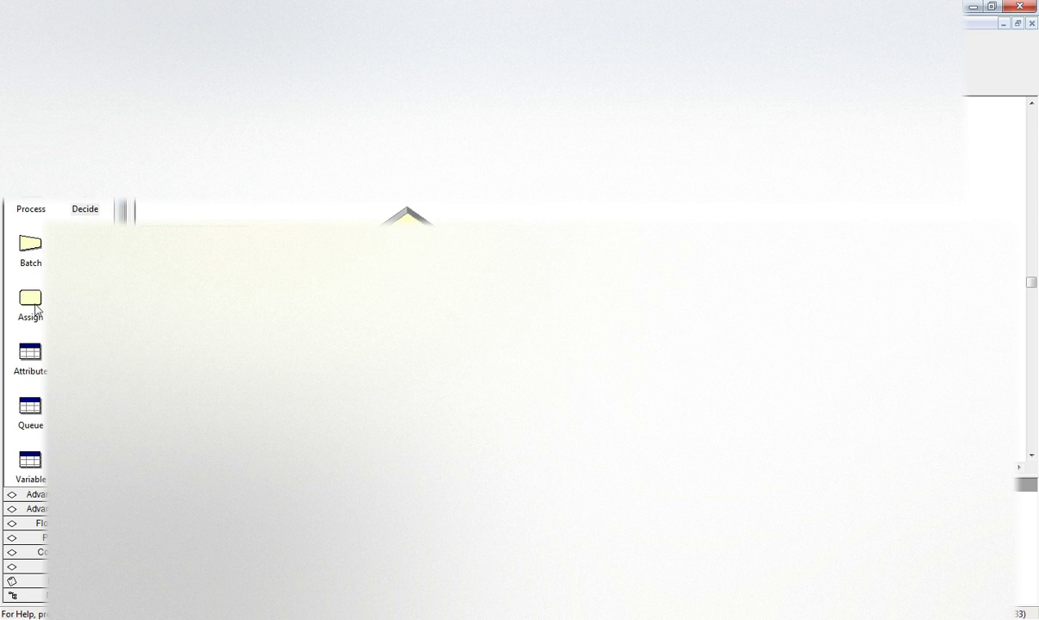
Place an Assign module (Assign 1) after the Decide module and confirm the Machine 1 process settings.
drag(30, 302, 526, 216)
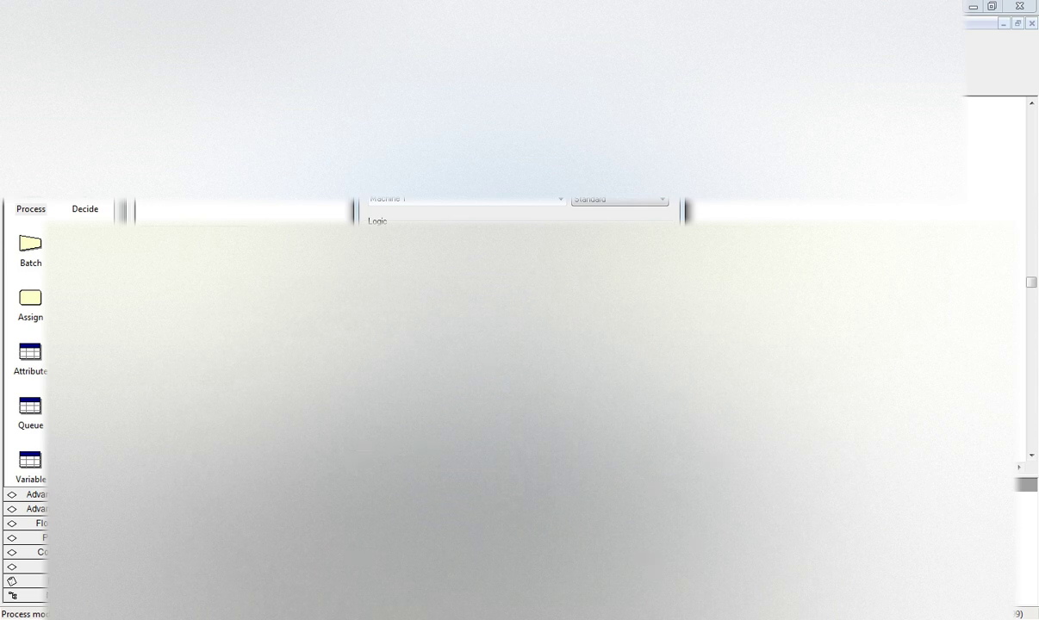
key(Return)
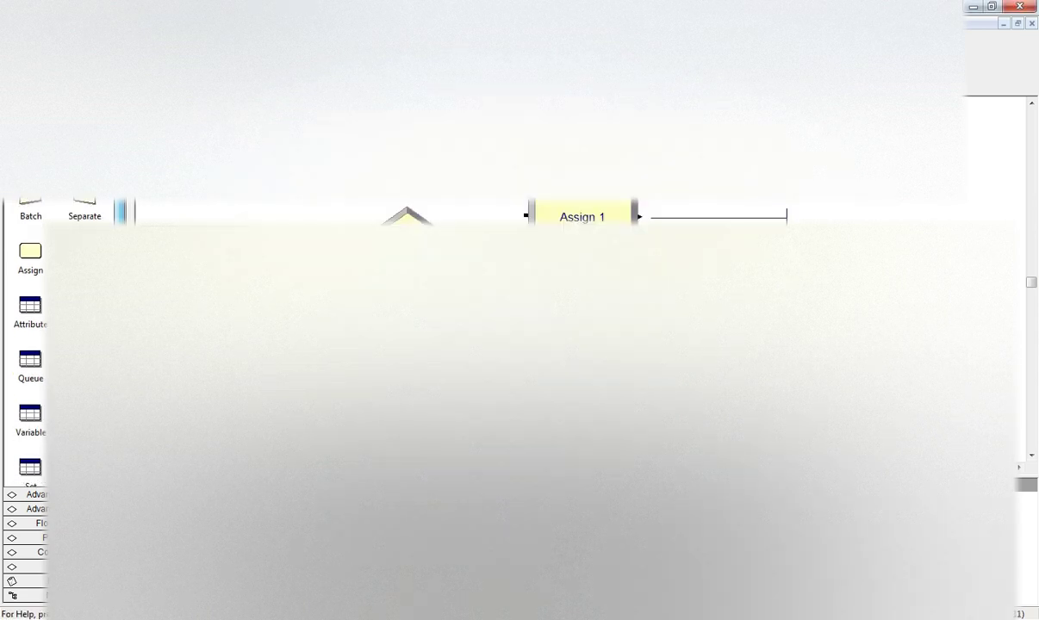
click(35, 494)
scroll(30, 344, down, 2)
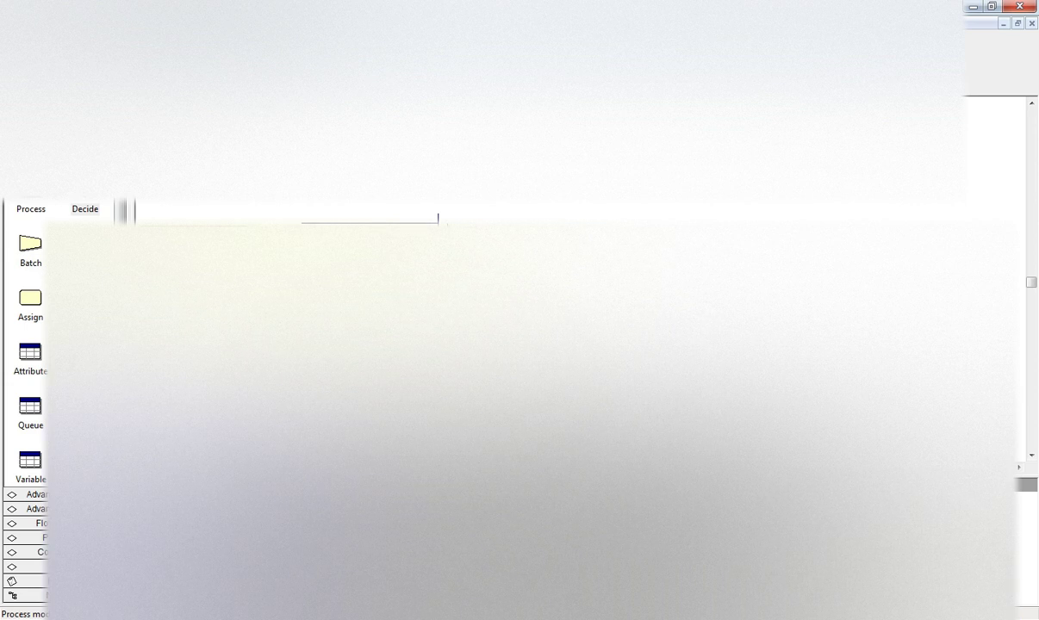
Open the second Process module's settings to review it as Machine 2.
double_click(437, 217)
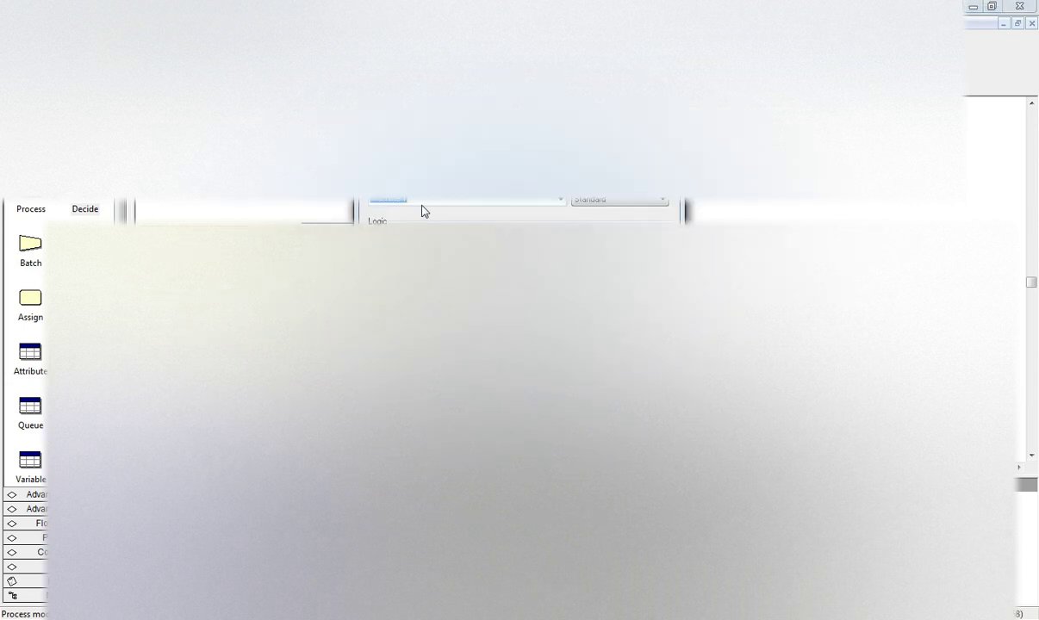
text(Machine 2)
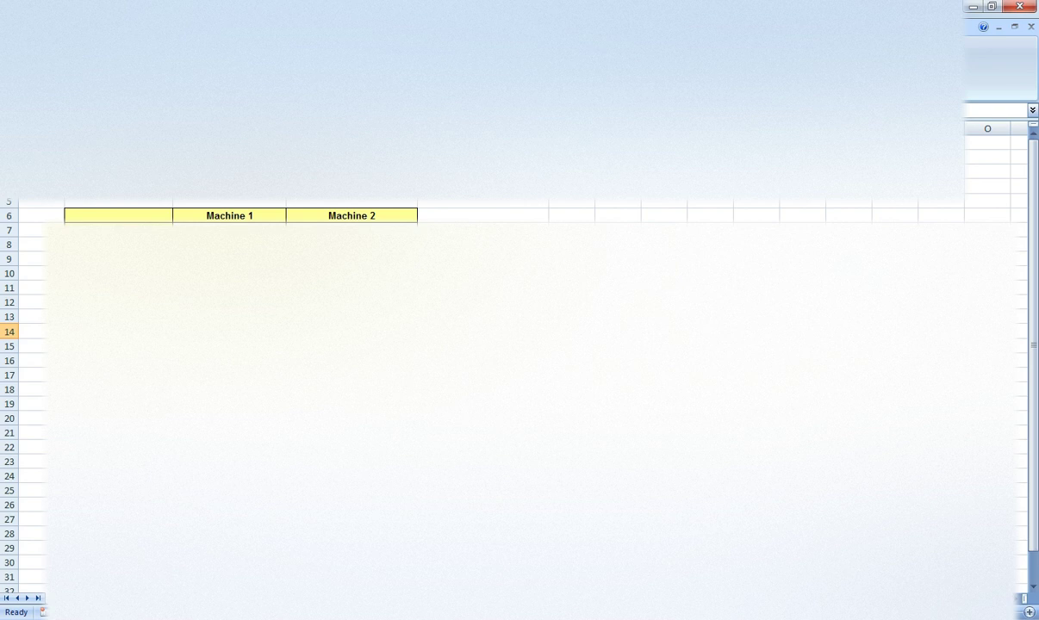
Edit and commit a value in row 7 of the Machine 1/Machine 2 table.
click(258, 259)
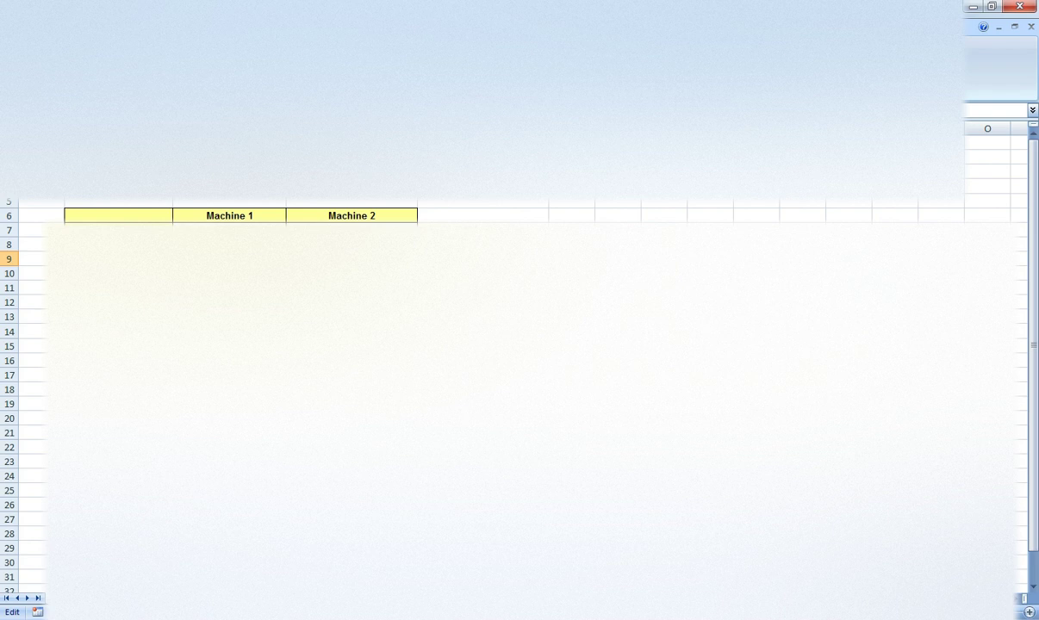
key(Return)
double_click(229, 216)
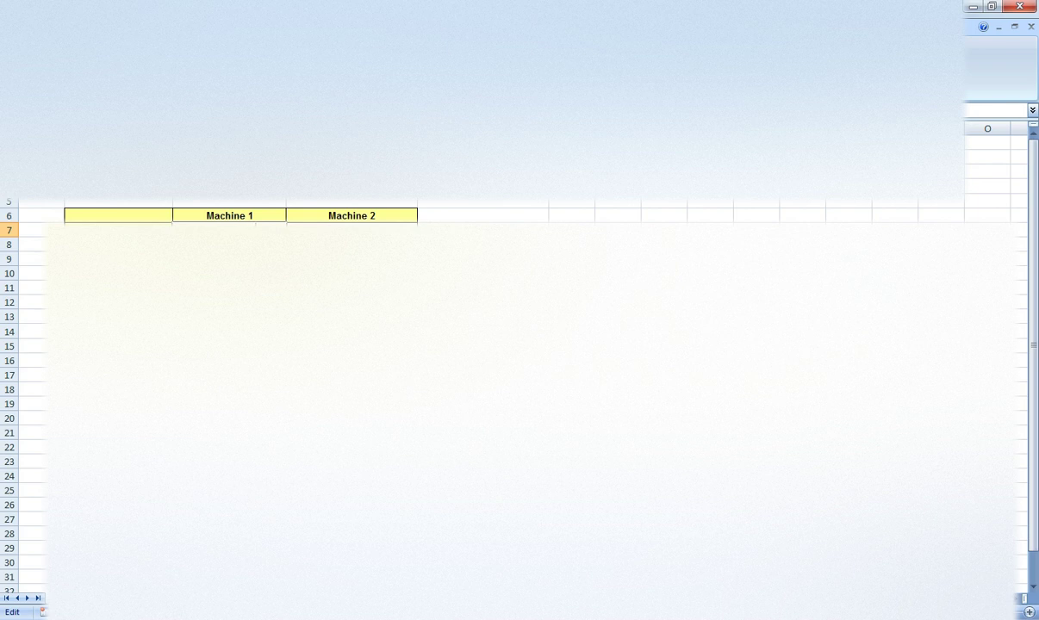
key(Return)
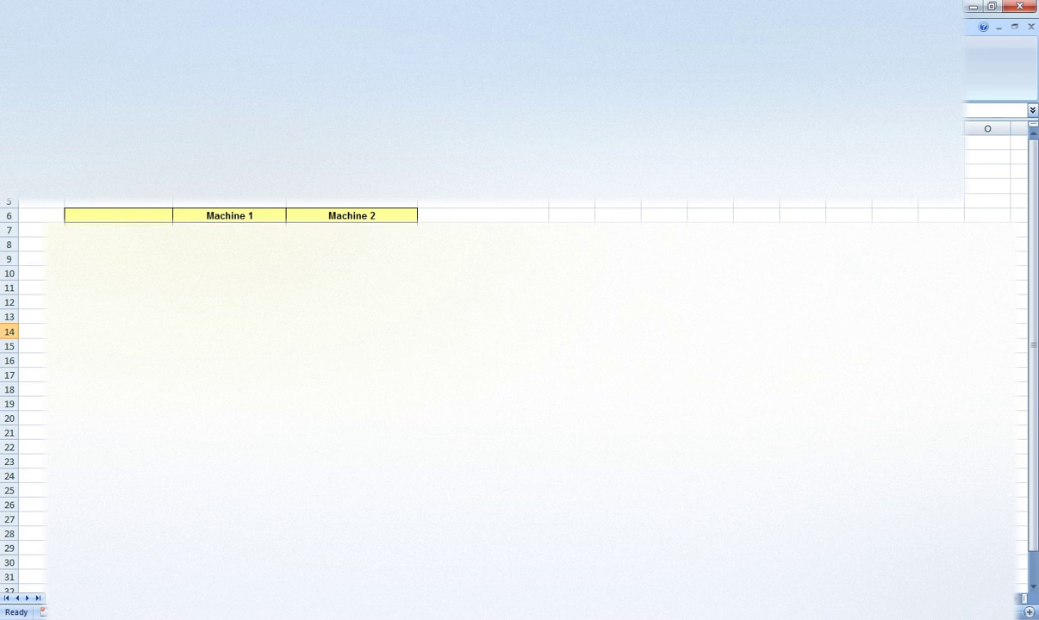